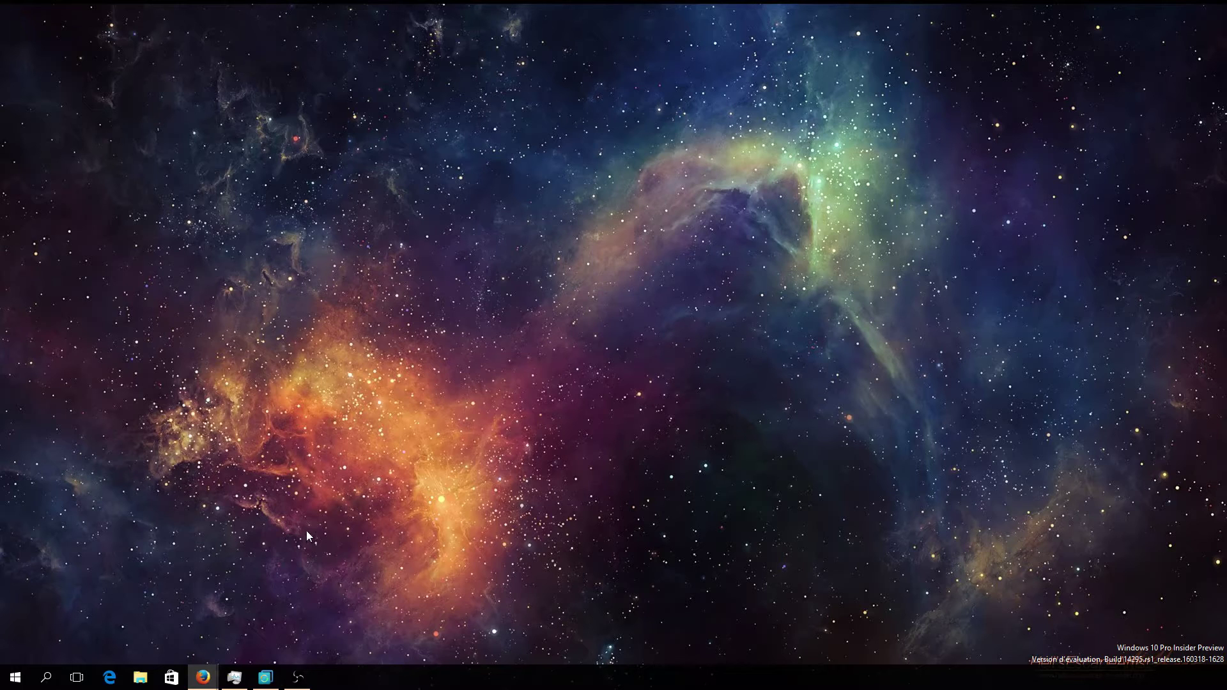
- Switch to the NetLimiter website in Firefox, go to its download page and launch the already downloaded installer
{"action": "mouse_move", "coordinate": [203, 677]}
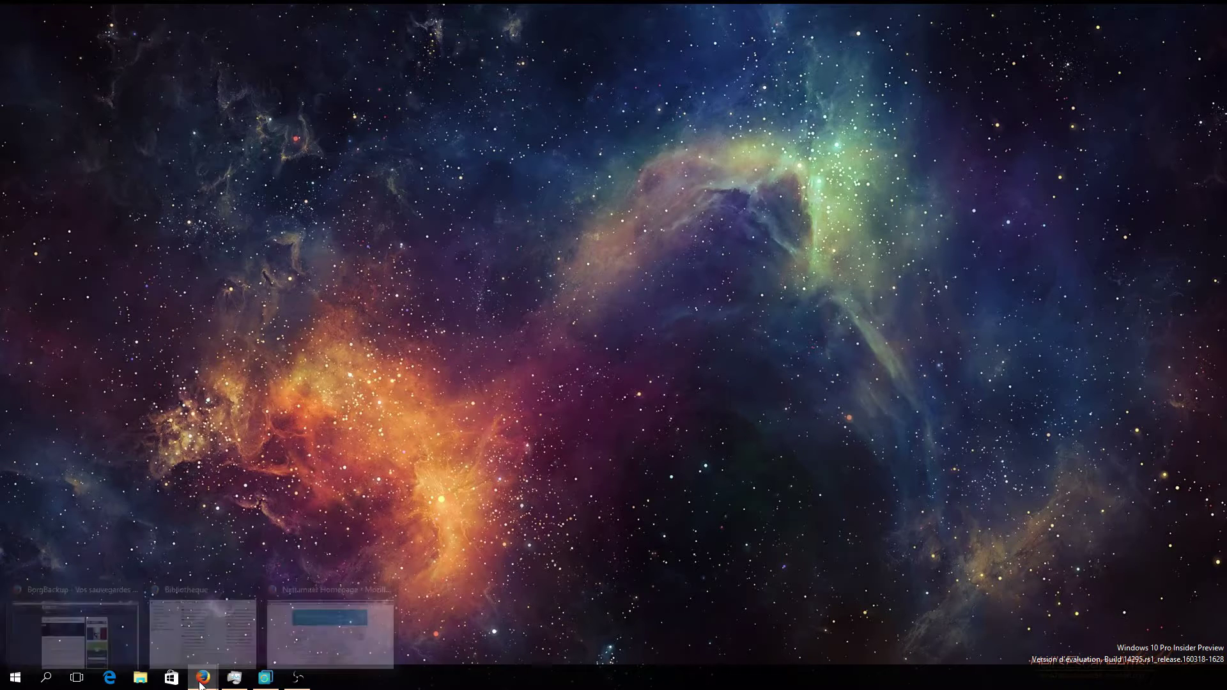
{"action": "left_click", "coordinate": [334, 632]}
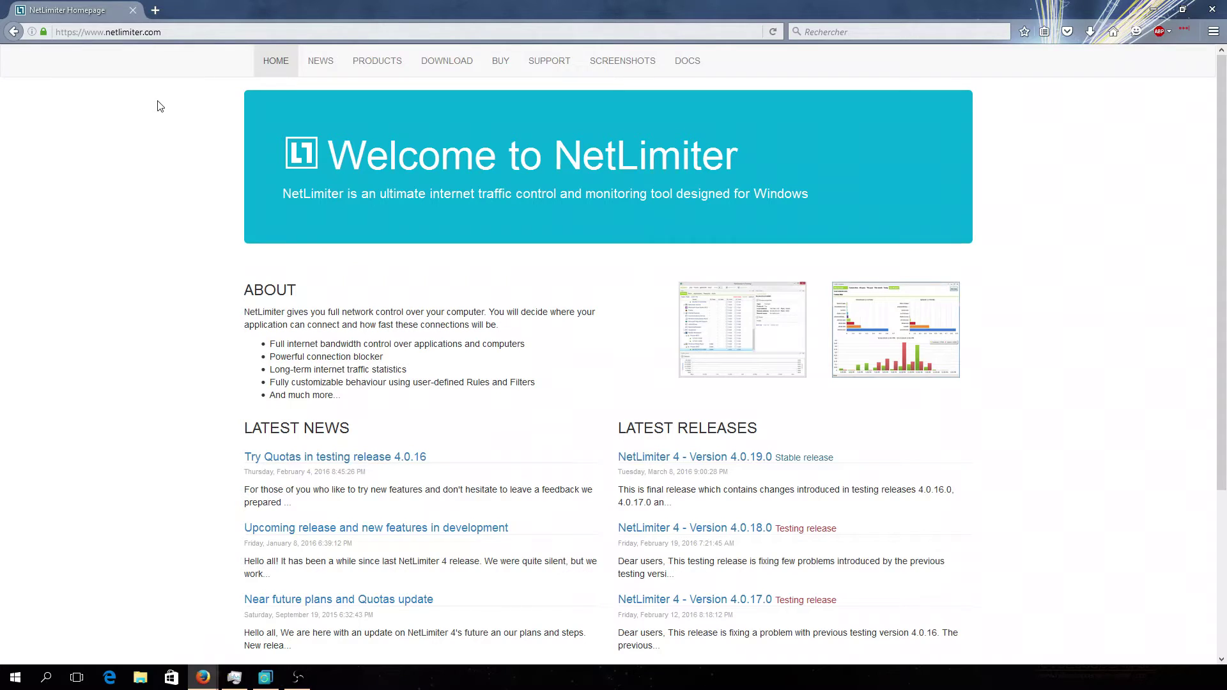
{"action": "left_click", "coordinate": [446, 62]}
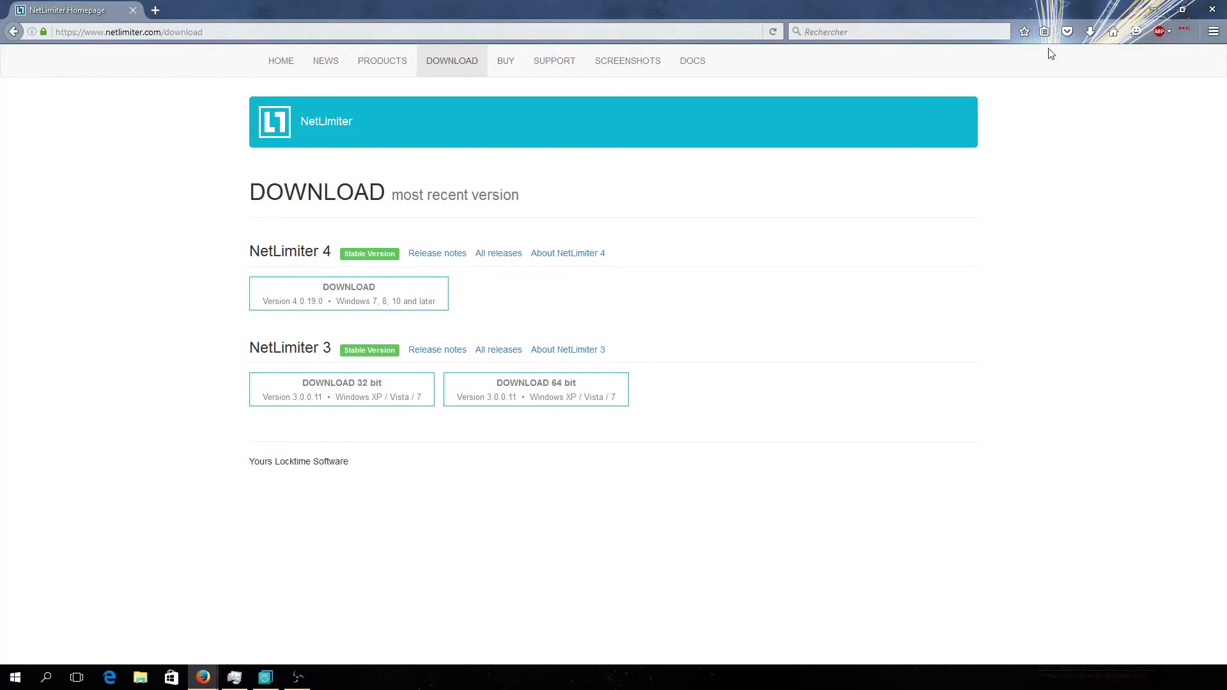
{"action": "left_click", "coordinate": [1088, 35]}
{"action": "left_click", "coordinate": [882, 79]}
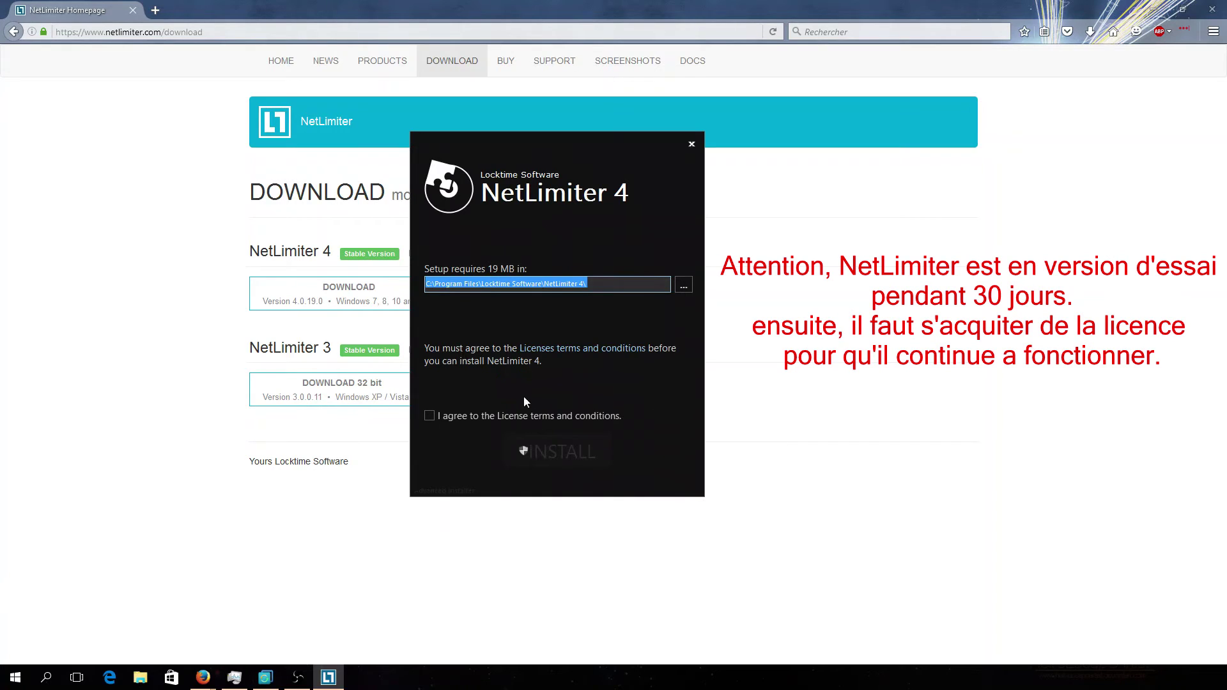
- Install NetLimiter 4 with the license terms accepted, and run it in a maximized window
{"action": "left_click", "coordinate": [428, 416]}
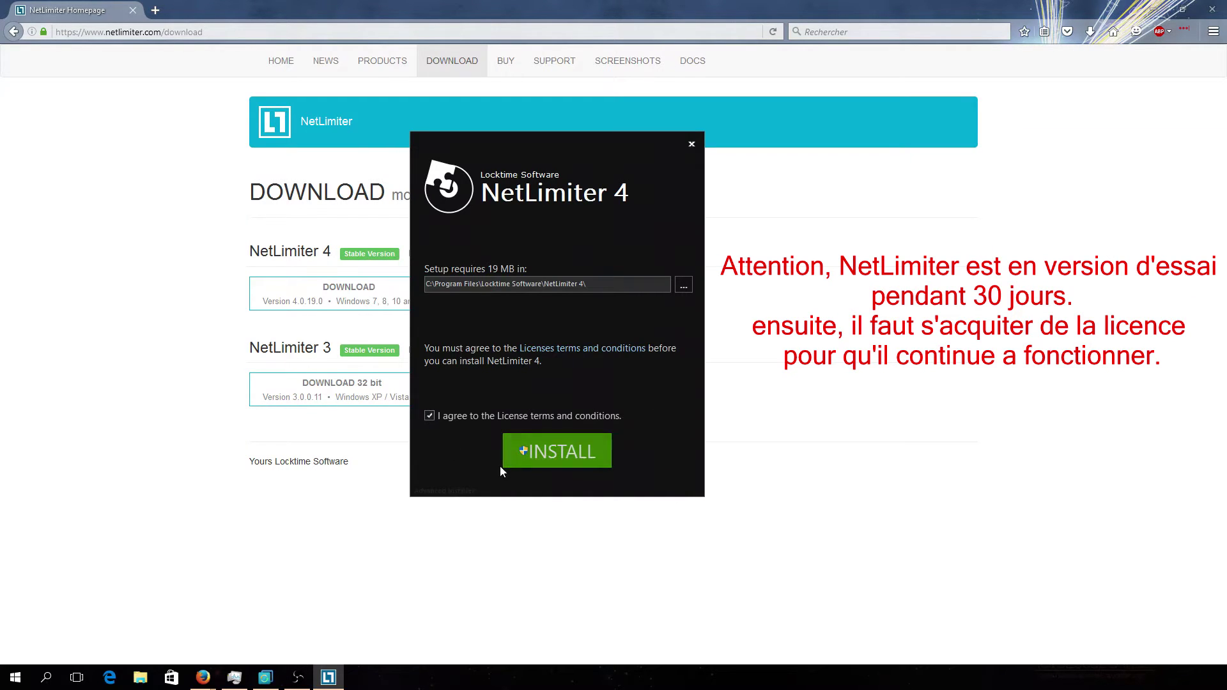
{"action": "left_click", "coordinate": [557, 451]}
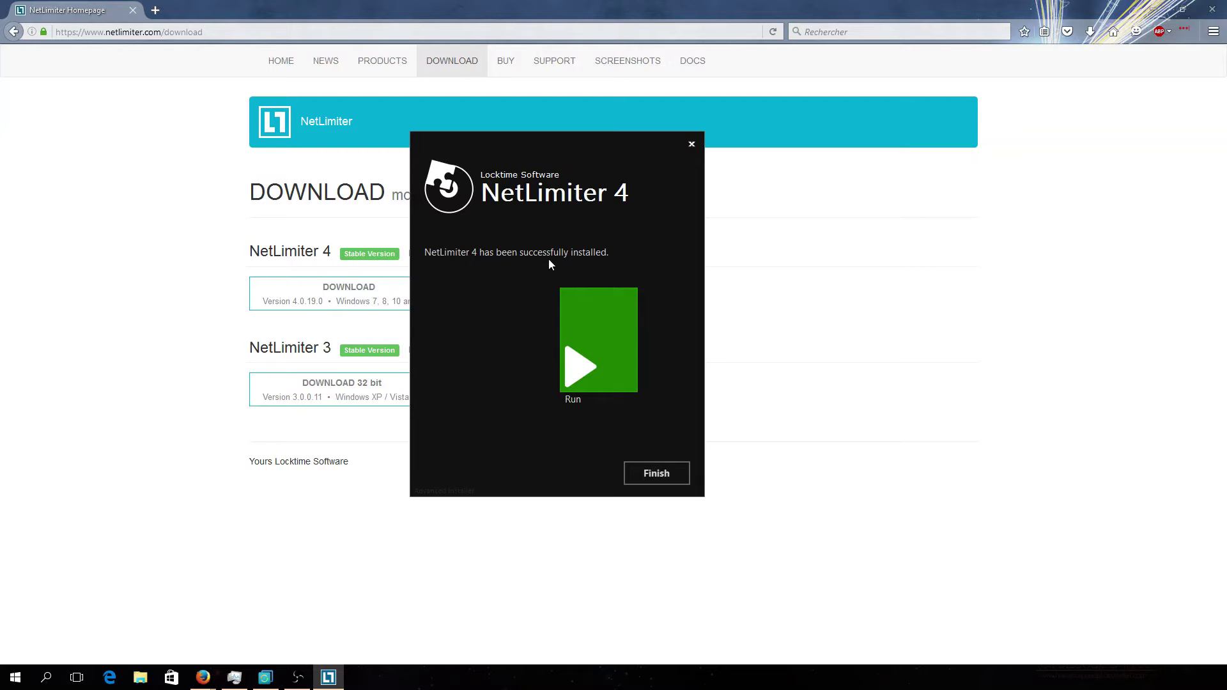
{"action": "left_click", "coordinate": [588, 368]}
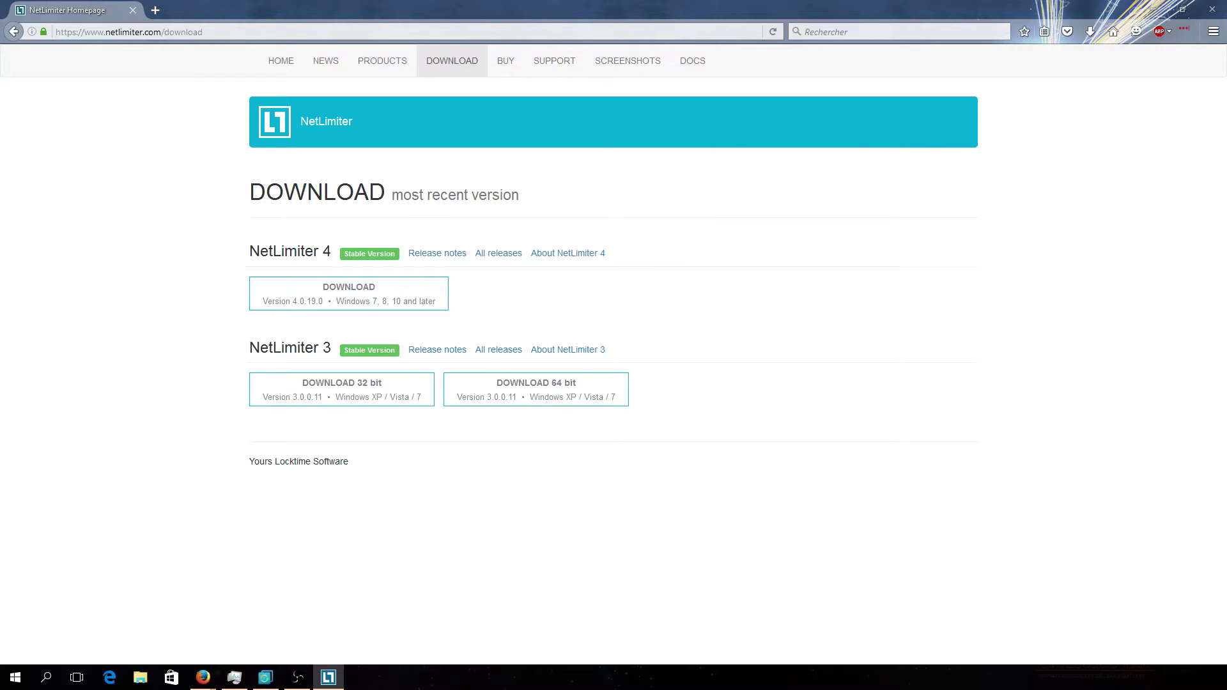
{"action": "left_click_drag", "start_coordinate": [664, 238], "coordinate": [767, 3]}
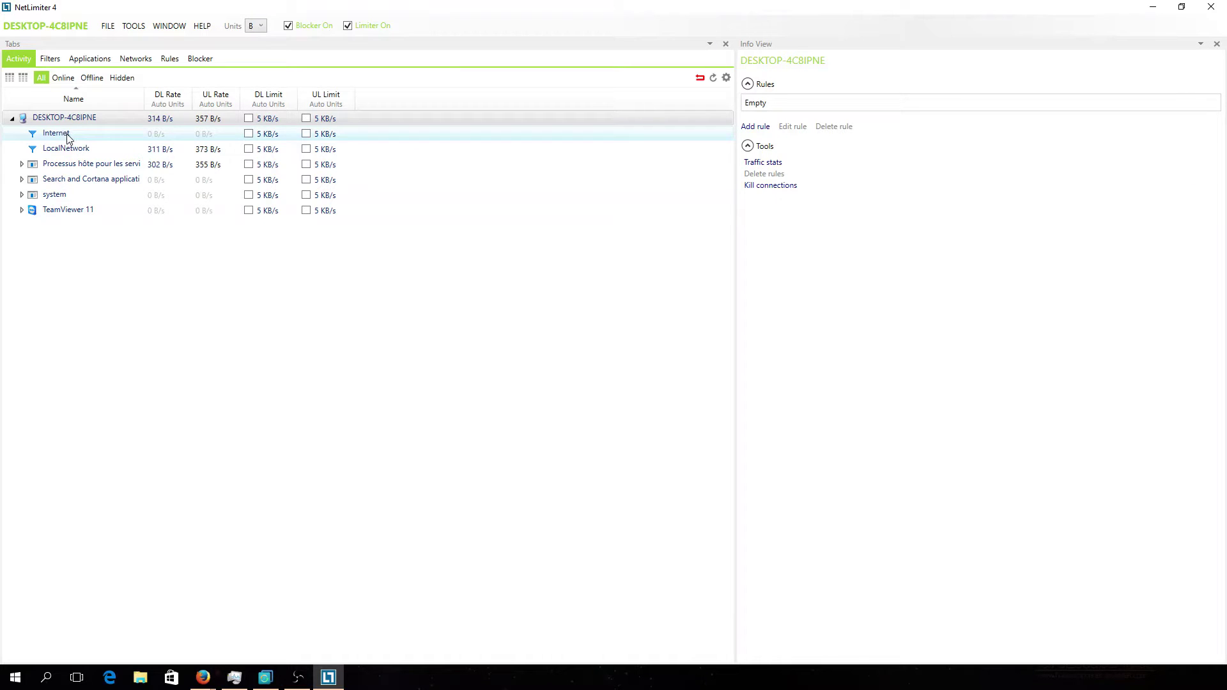
- Expand the Windows host process, system and TeamViewer 11 entries to examine their processes and connections, ending on the computer's entry
{"action": "left_click", "coordinate": [87, 139]}
{"action": "left_click", "coordinate": [23, 165]}
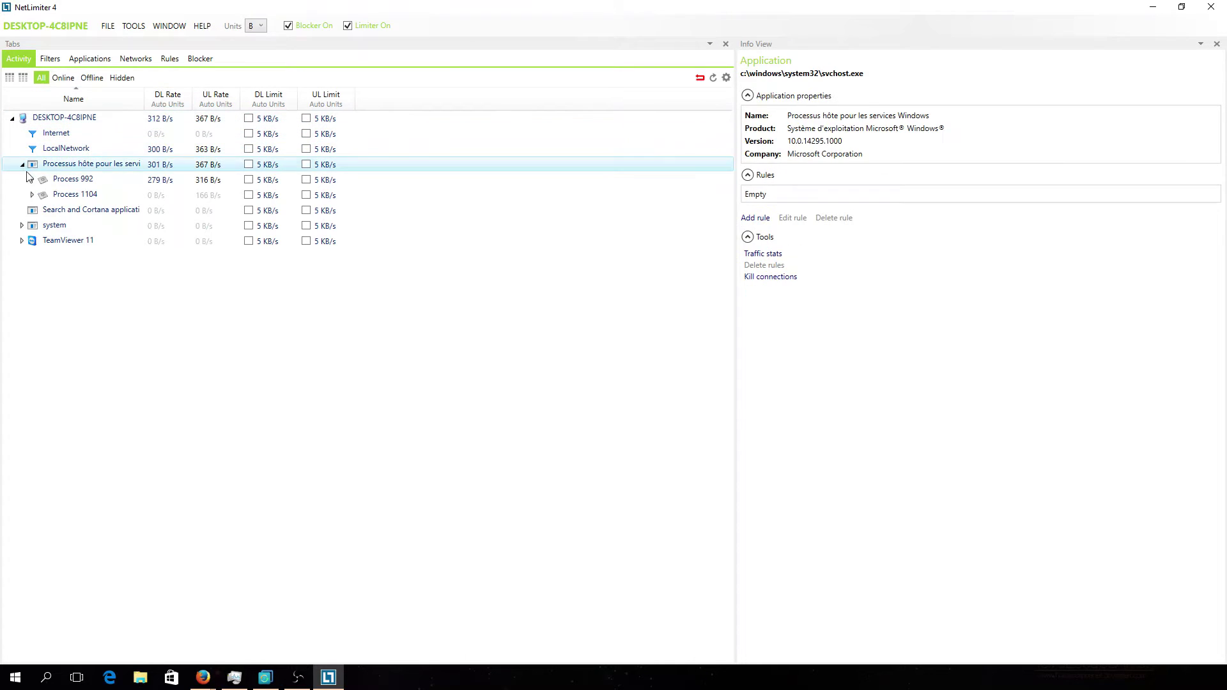
{"action": "left_click", "coordinate": [32, 195]}
{"action": "left_click", "coordinate": [32, 179]}
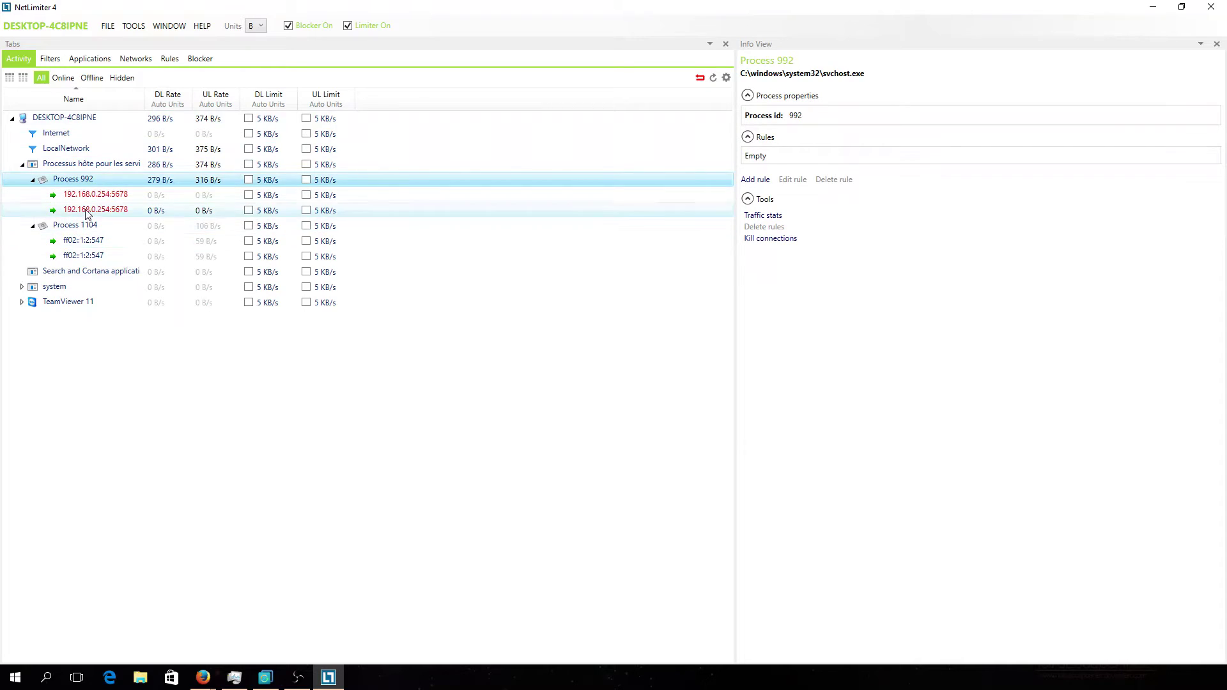
{"action": "left_click", "coordinate": [22, 286]}
{"action": "left_click", "coordinate": [22, 332]}
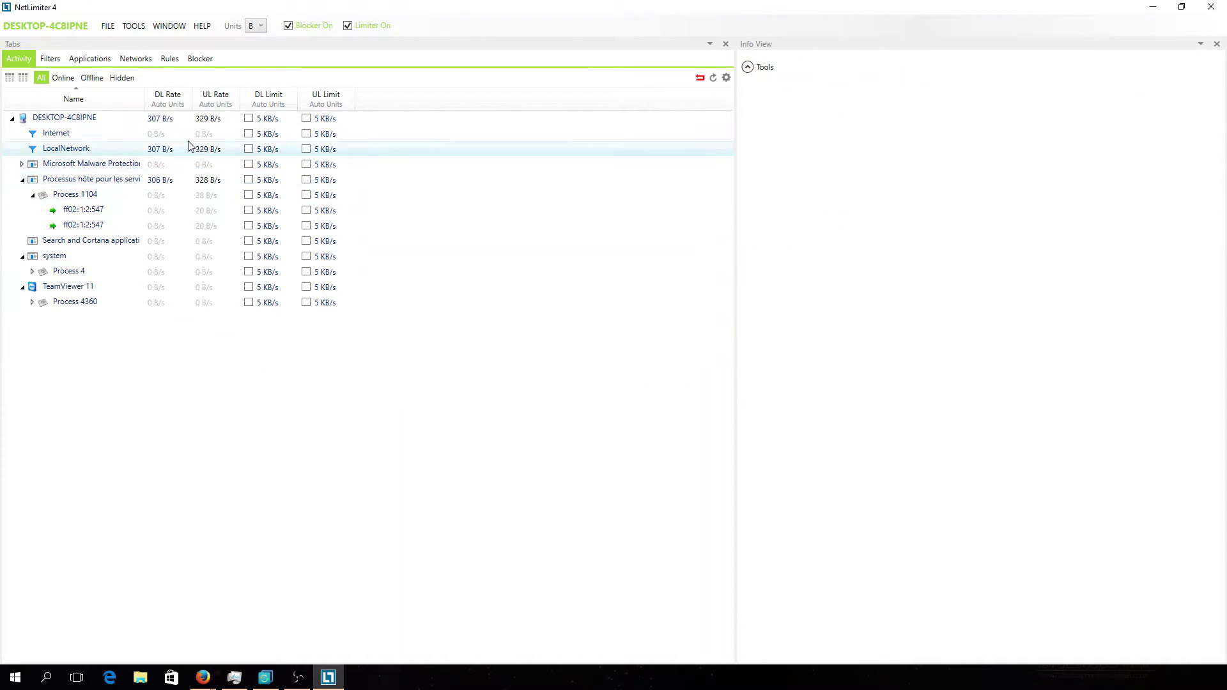
{"action": "left_click", "coordinate": [156, 119]}
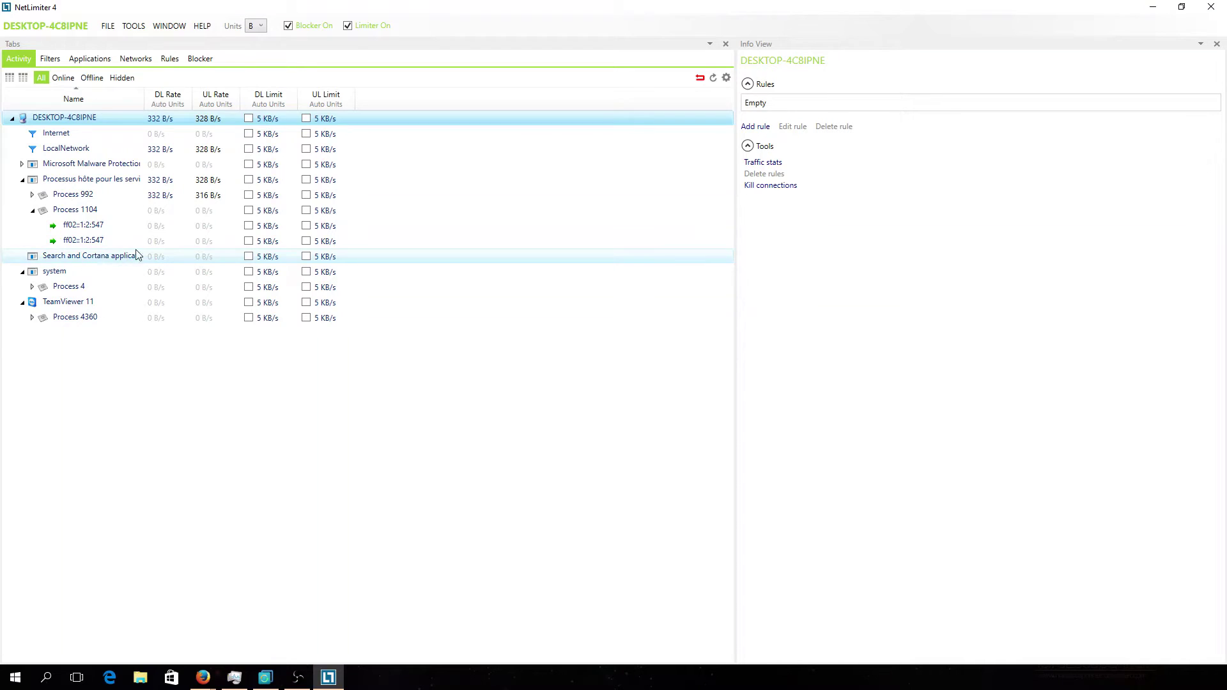
- Widen the Name column to fit the full application names and view the Windows services host process's details
{"action": "left_click_drag", "start_coordinate": [146, 106], "coordinate": [254, 106]}
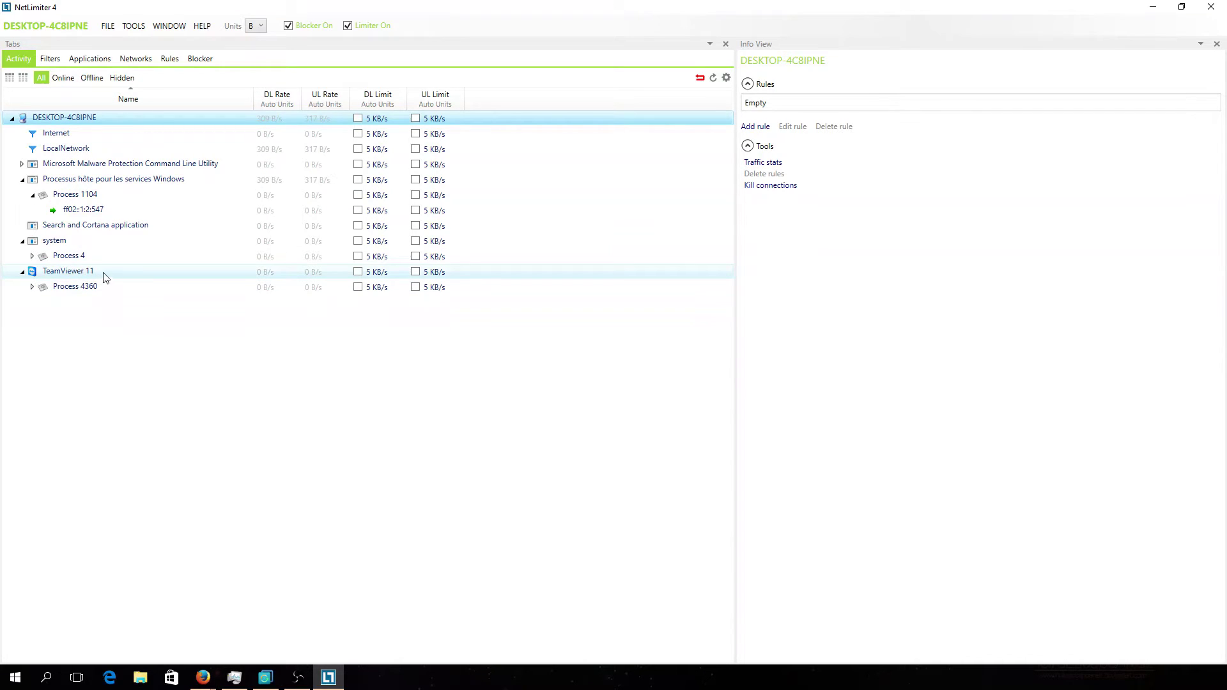
{"action": "left_click", "coordinate": [112, 280]}
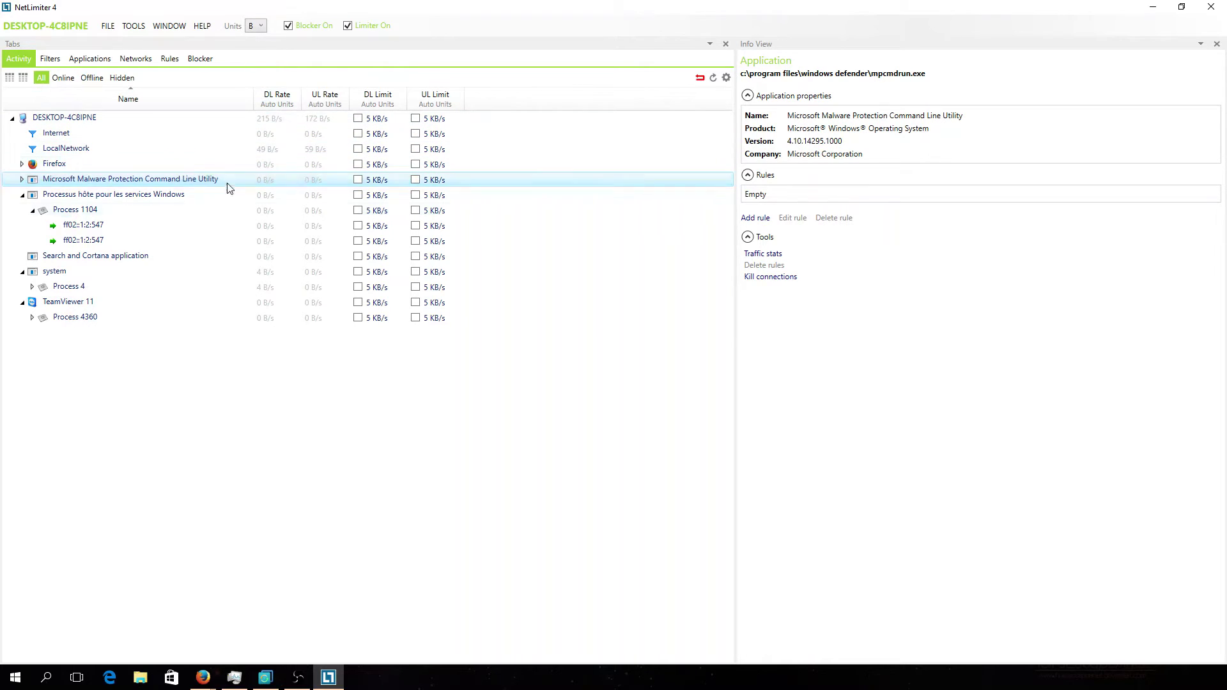
{"action": "left_click", "coordinate": [264, 196]}
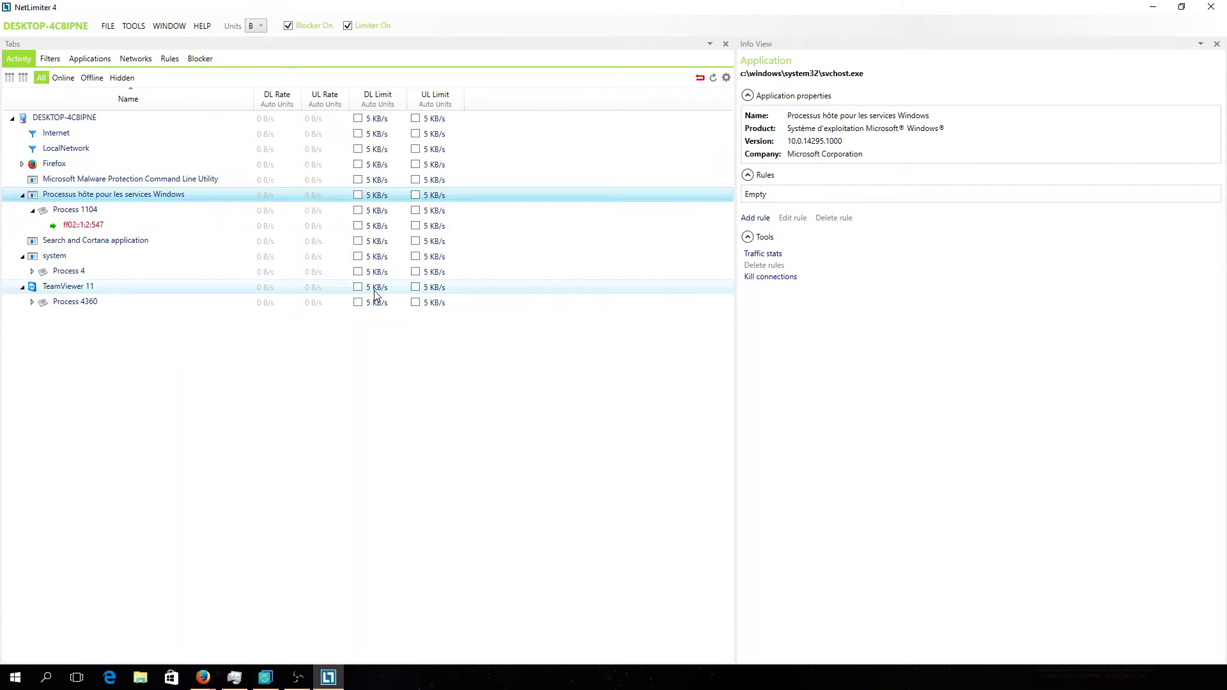
- Try to limit the whole computer's download rate to 100 KB/s
{"action": "left_click", "coordinate": [357, 120]}
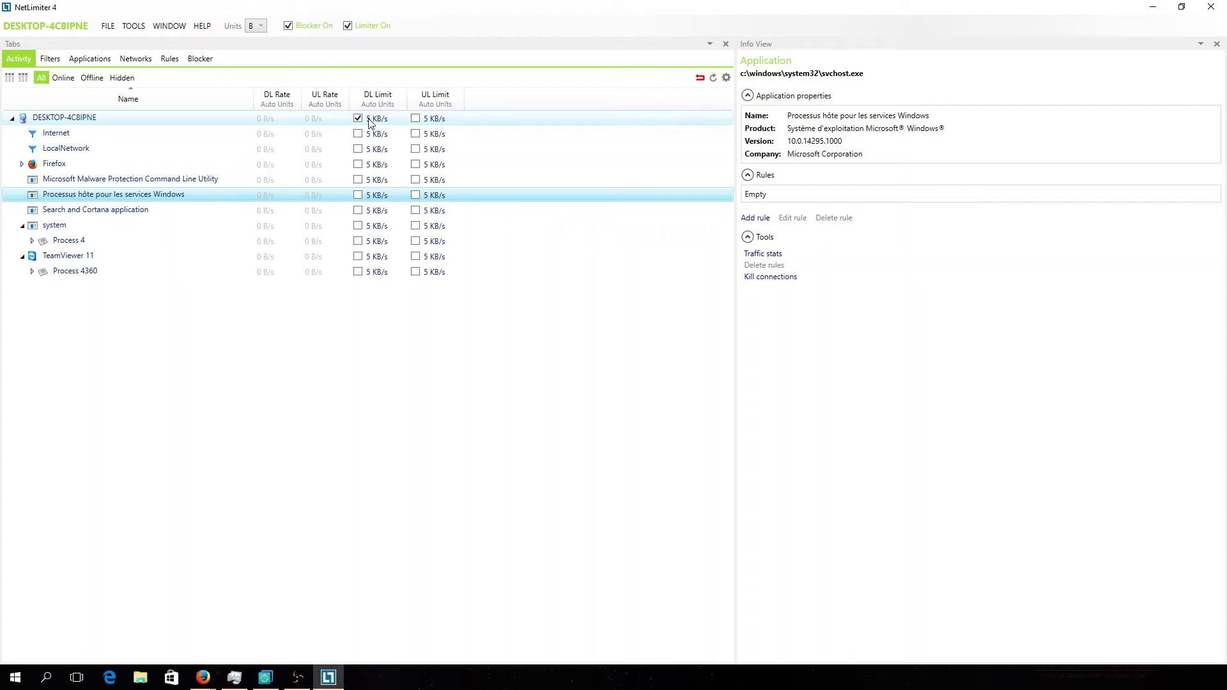
{"action": "left_click", "coordinate": [370, 123]}
{"action": "left_click", "coordinate": [528, 382]}
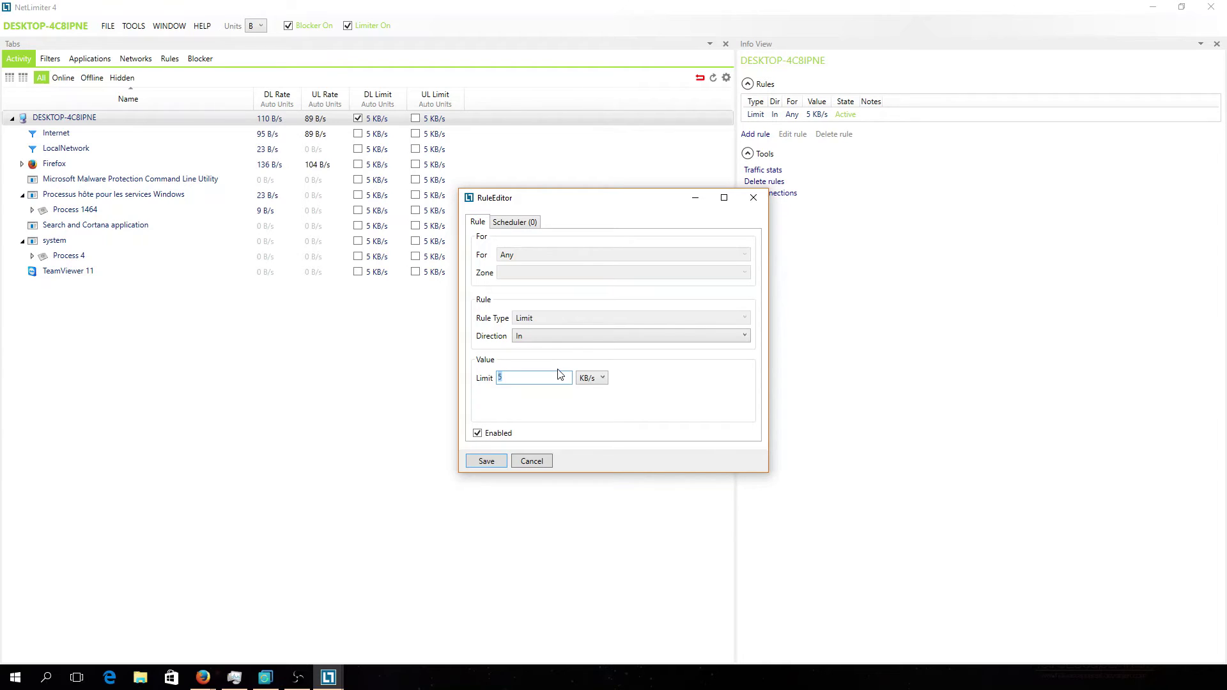
{"action": "type", "text": "100"}
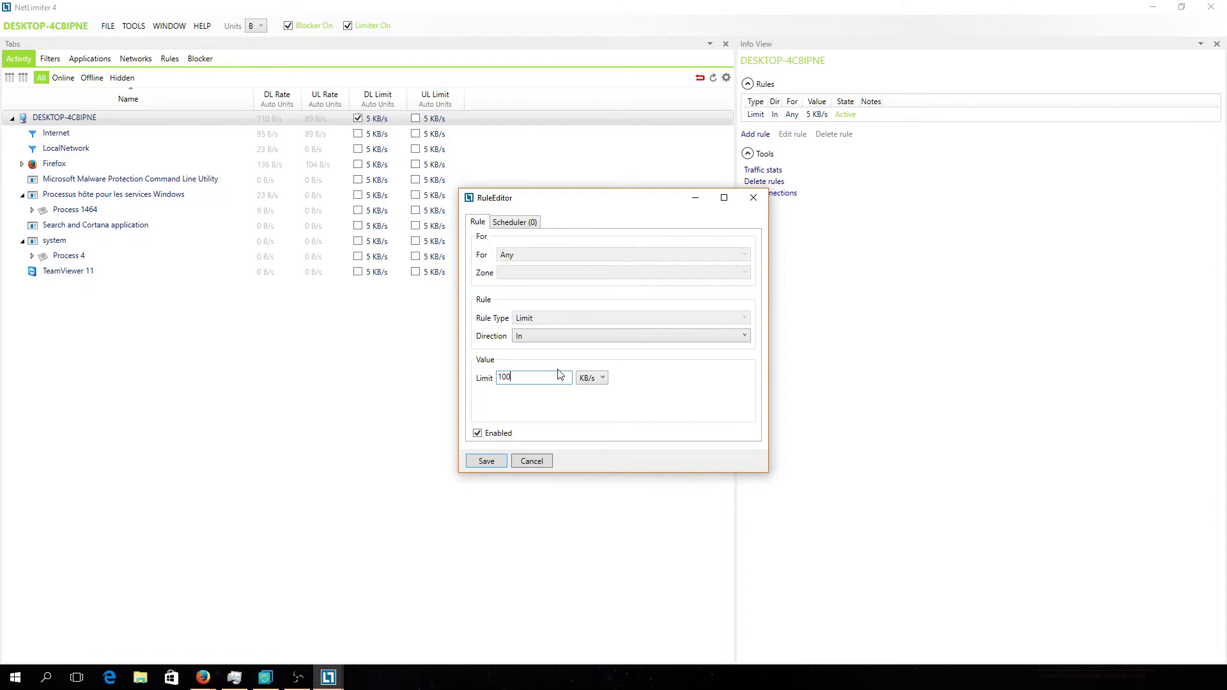
{"action": "key", "text": "ctrl+a"}
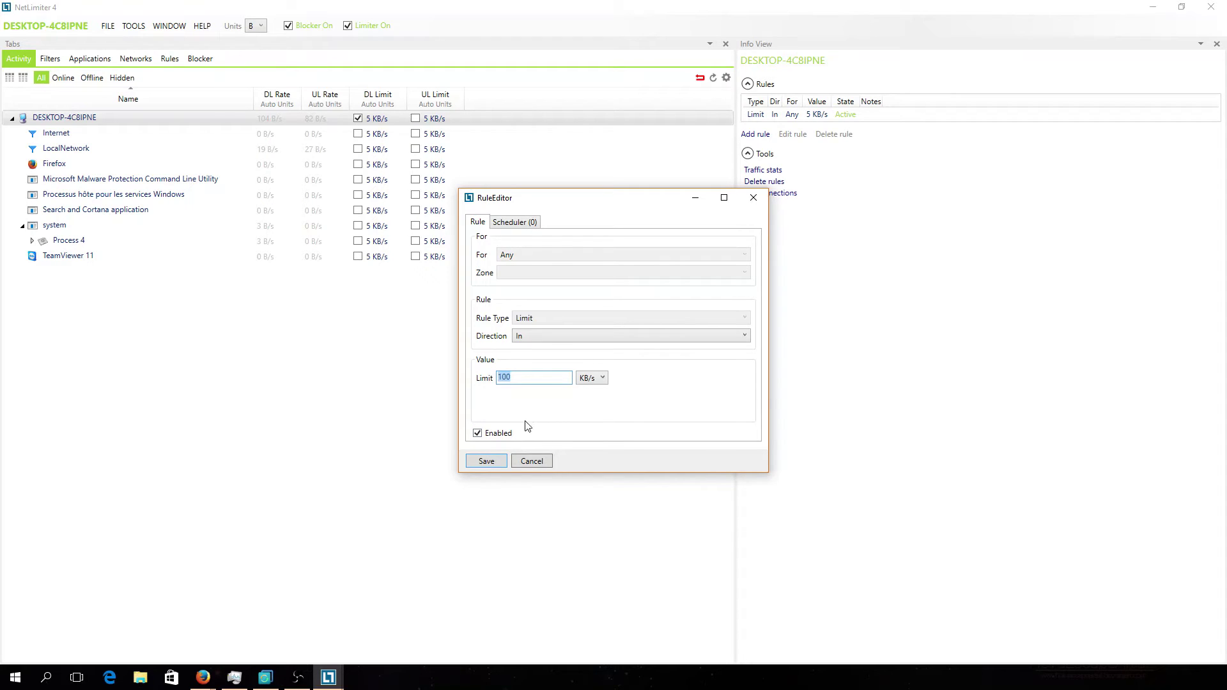
{"action": "left_click", "coordinate": [532, 461]}
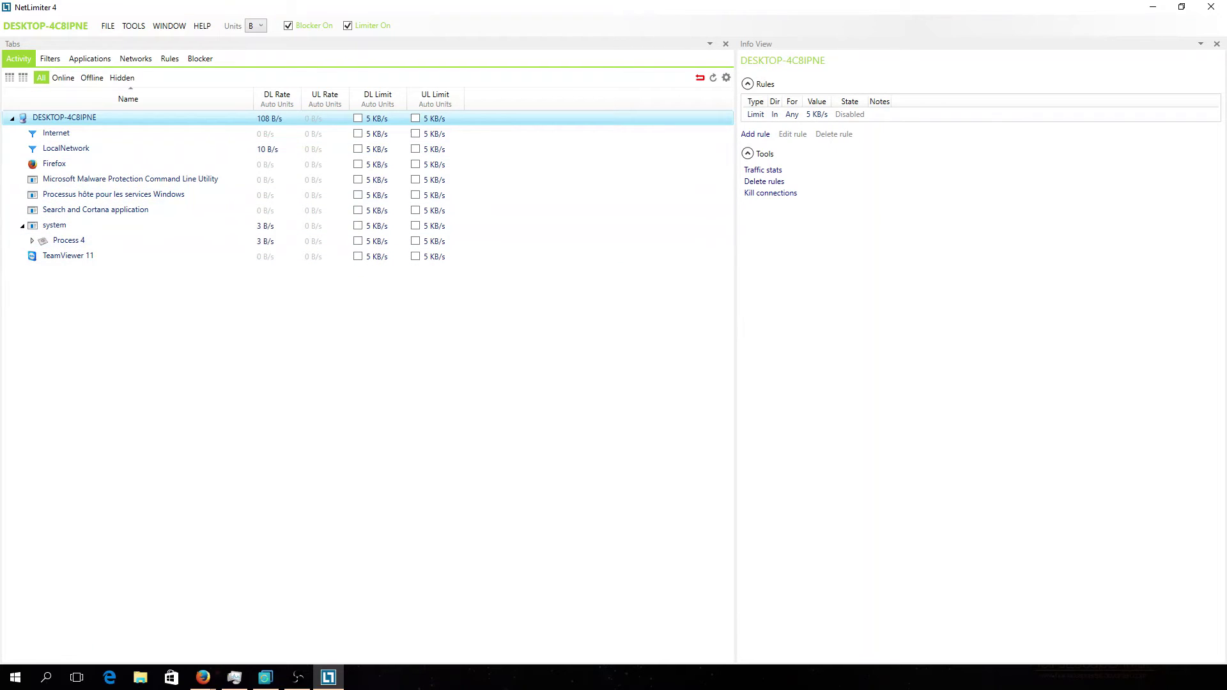
- Examine the traffic of Firefox's process and the details of its connection to 62.210.156.12:80, and collapse the Firefox entry
{"action": "key", "text": "alt+Tab"}
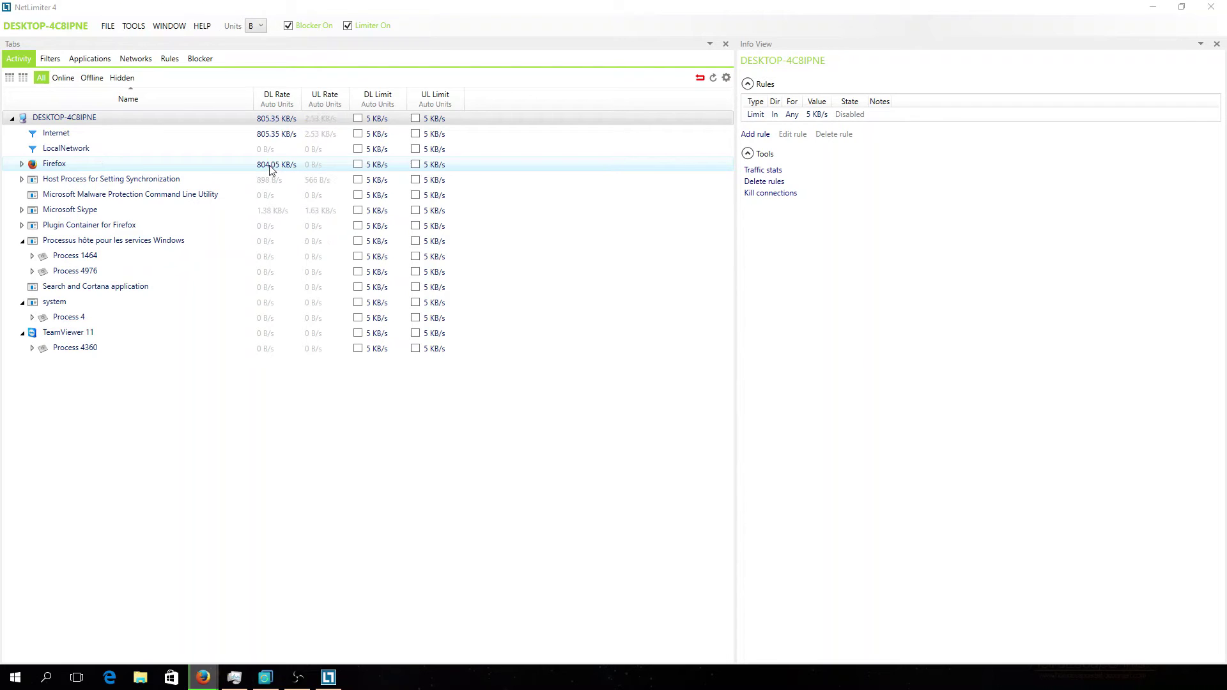
{"action": "double_click", "coordinate": [54, 168]}
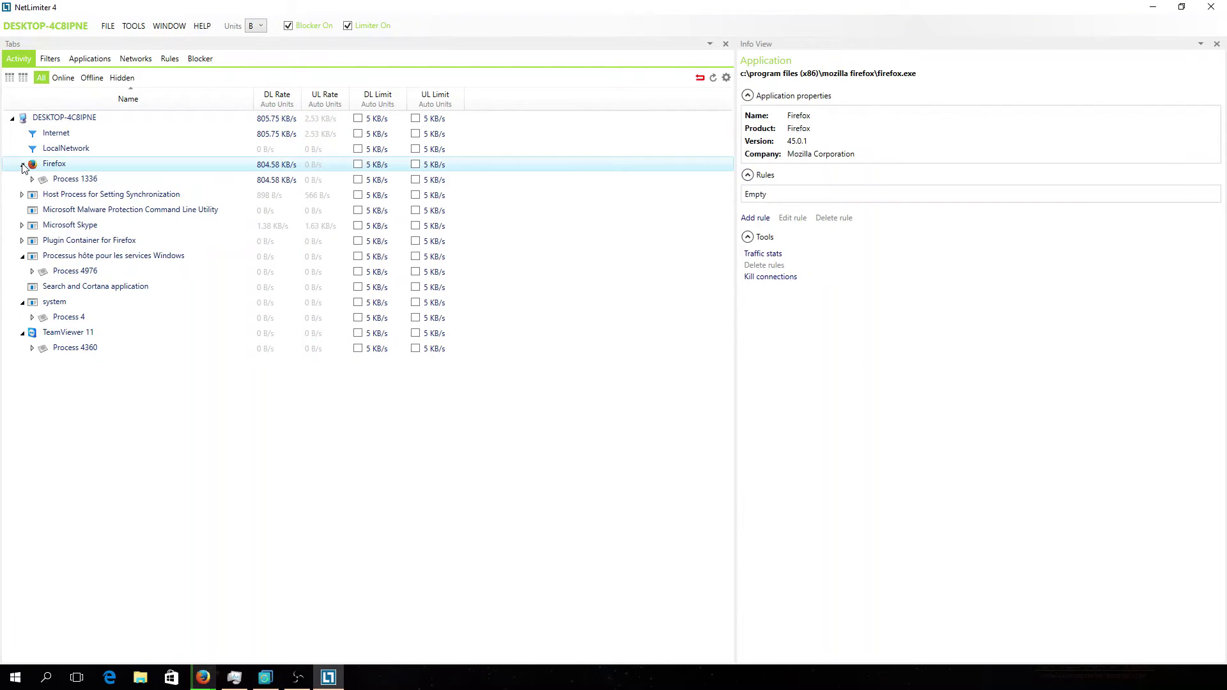
{"action": "left_click", "coordinate": [105, 181]}
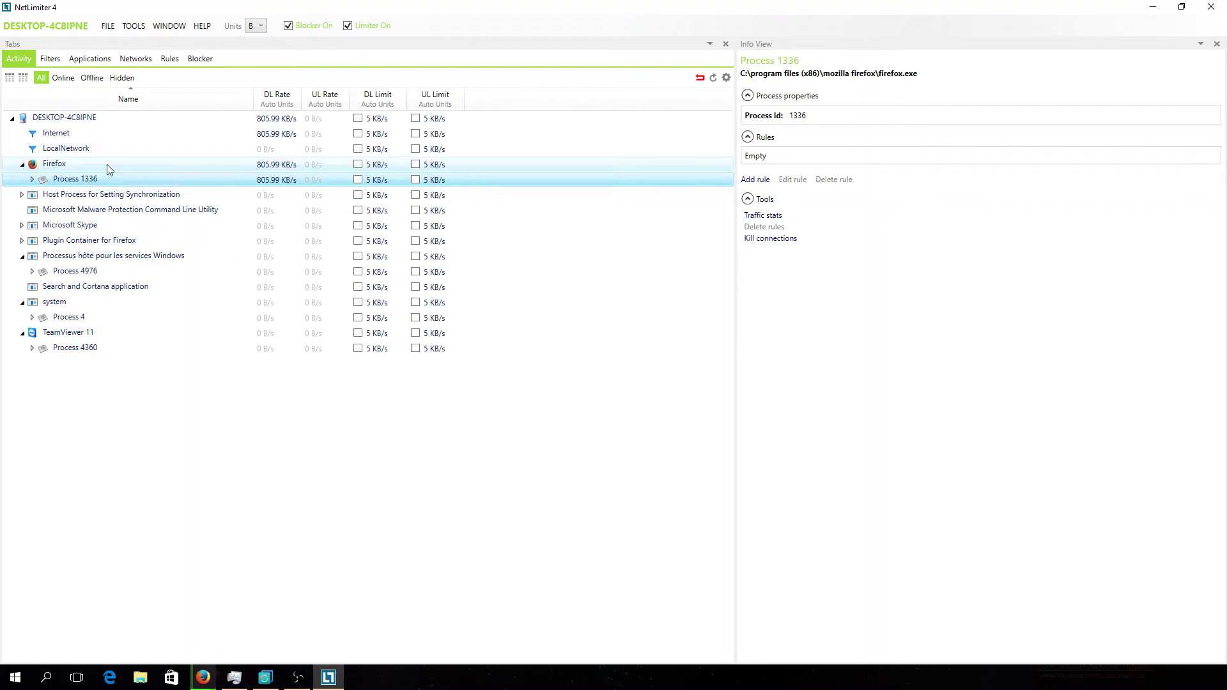
{"action": "left_click", "coordinate": [32, 179]}
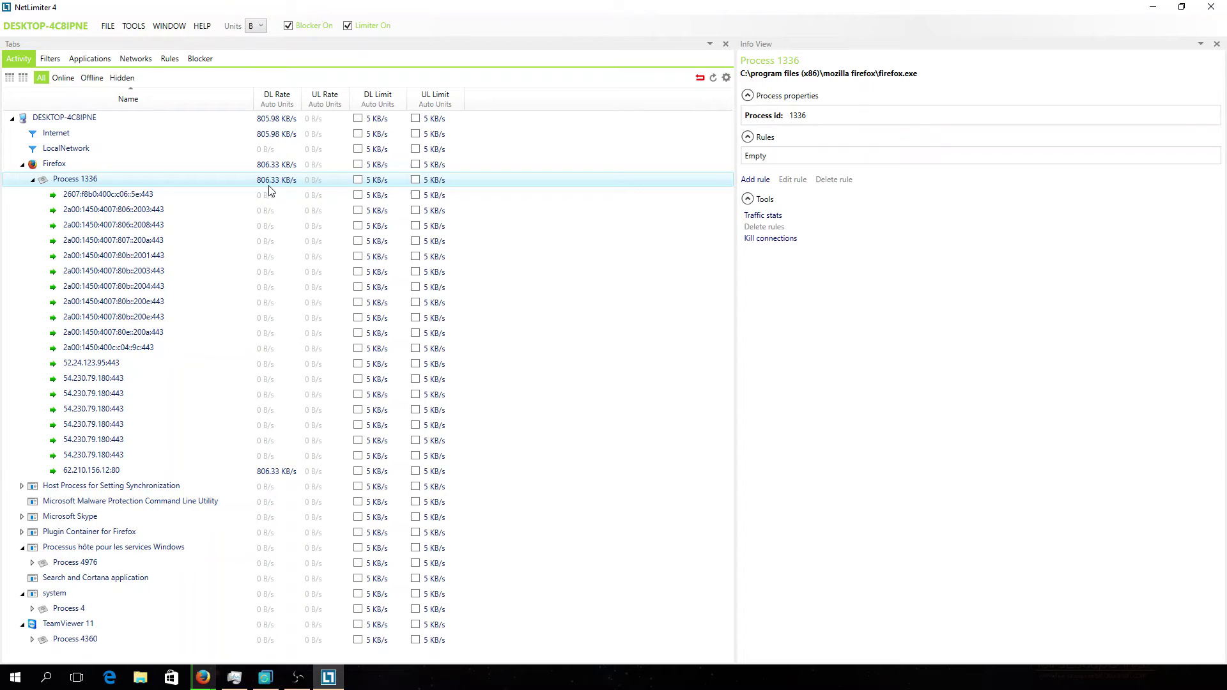
{"action": "left_click", "coordinate": [77, 472]}
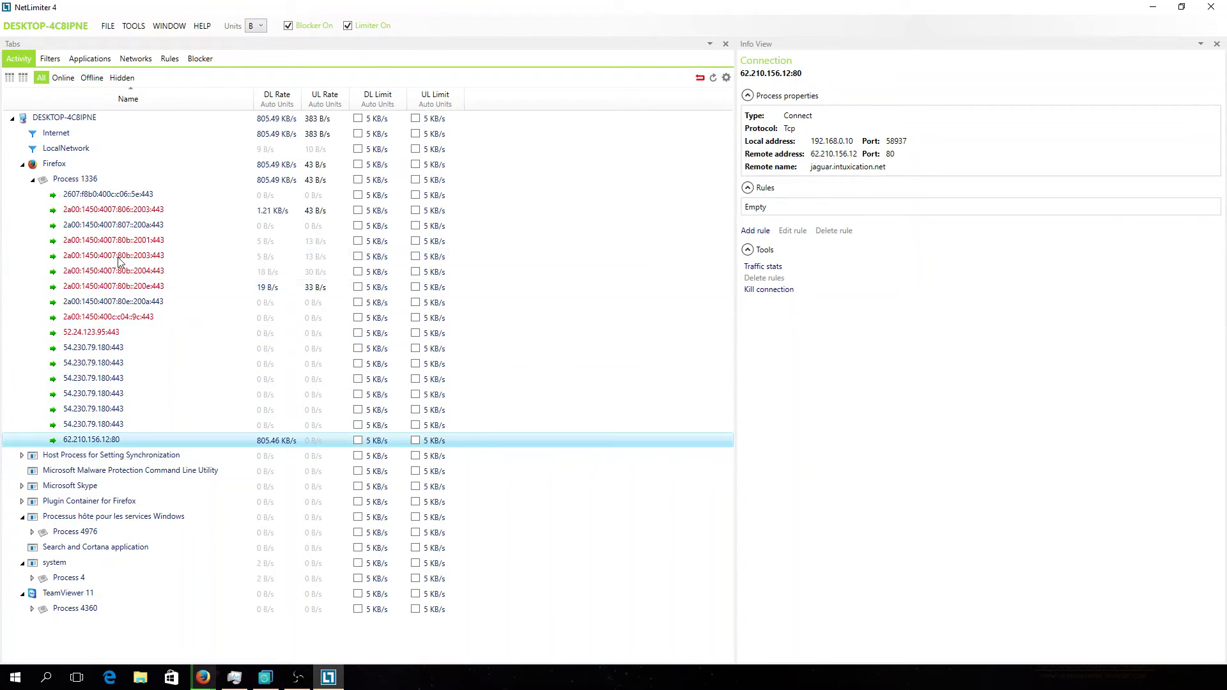
{"action": "double_click", "coordinate": [305, 166]}
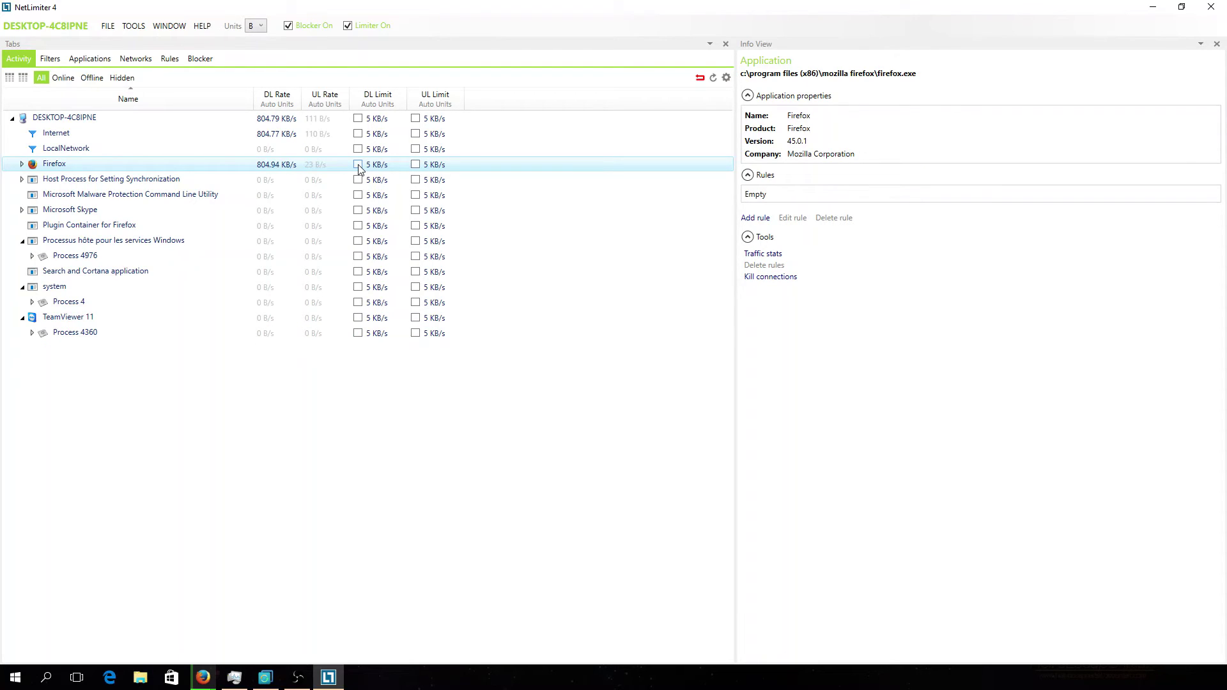
- Enable the download limit for Firefox and set it to 200 KB/s
{"action": "left_click", "coordinate": [358, 164]}
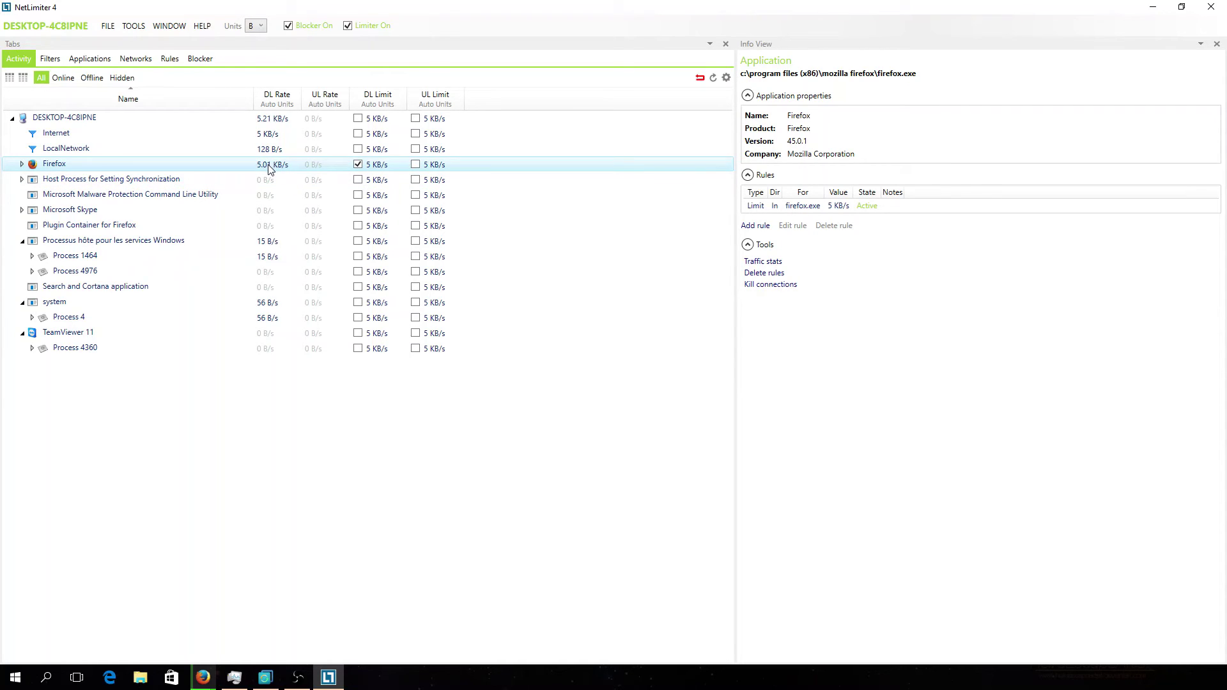
{"action": "left_click", "coordinate": [376, 165]}
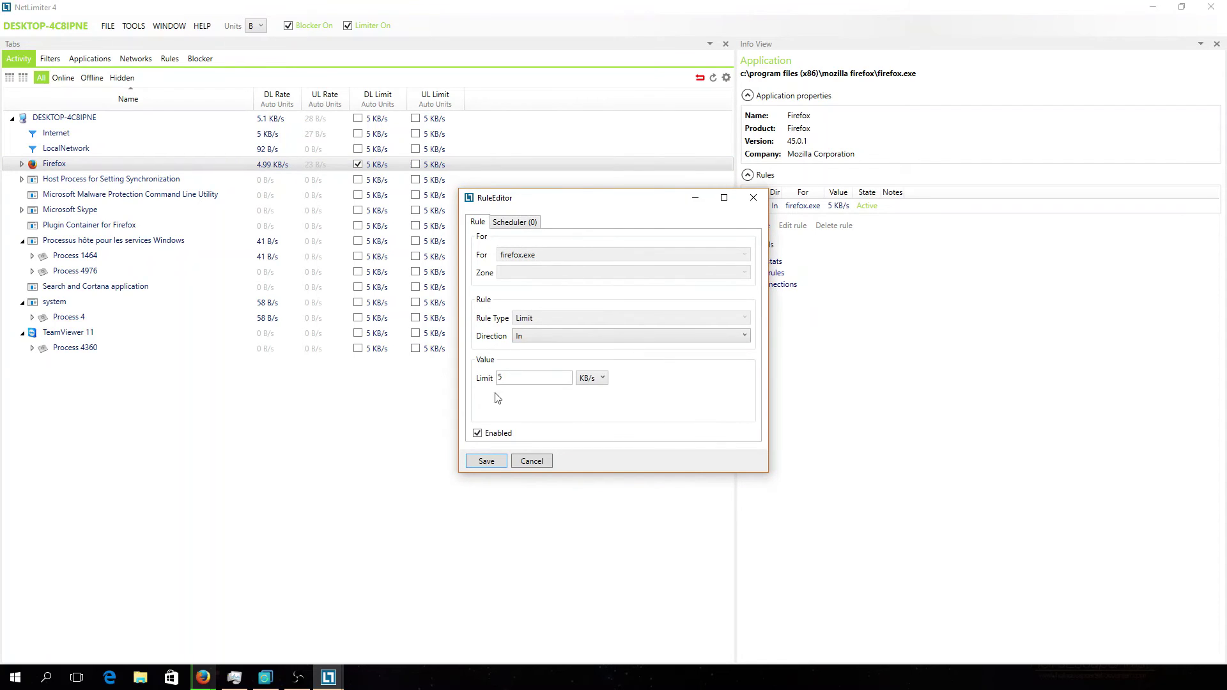
{"action": "double_click", "coordinate": [521, 379]}
{"action": "type", "text": "200"}
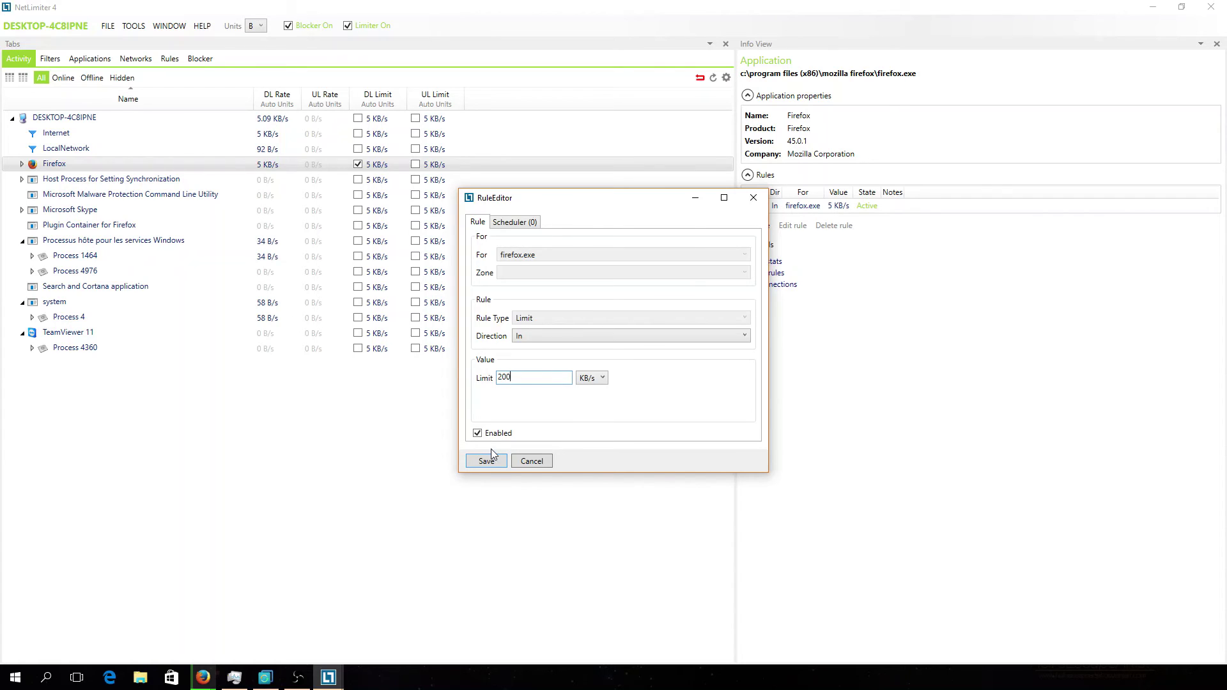
{"action": "left_click", "coordinate": [486, 460]}
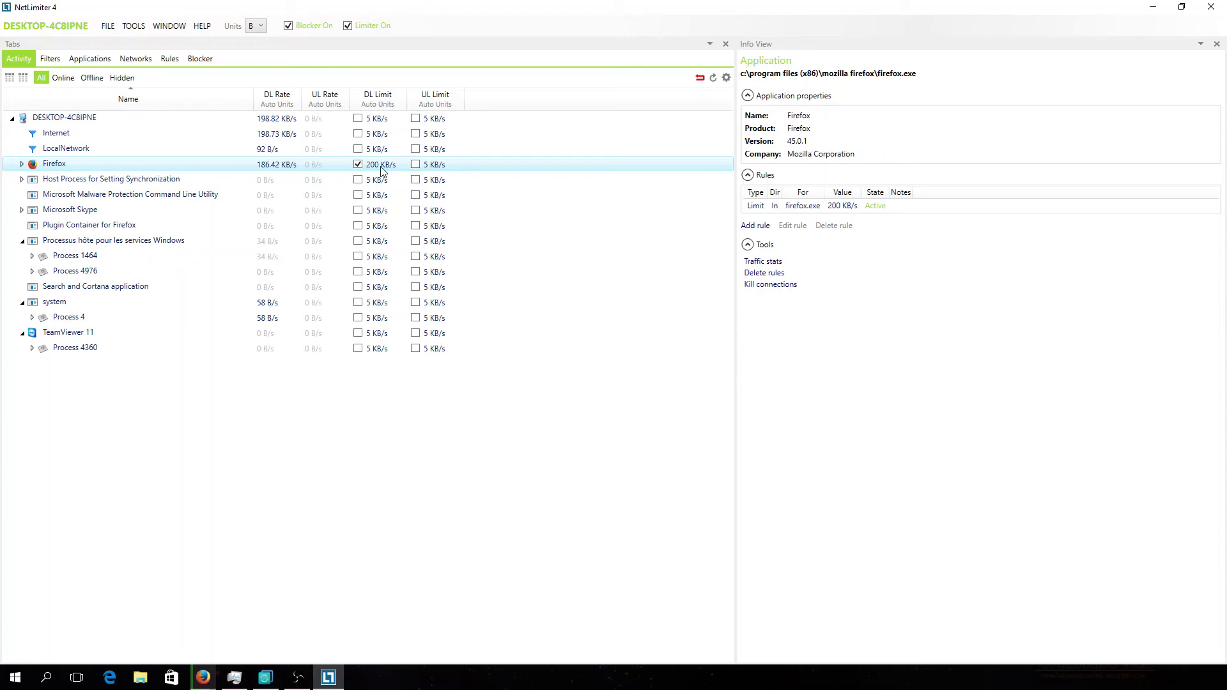
- Check Firefox's download rate and turn off its download limit
{"action": "left_click", "coordinate": [289, 169]}
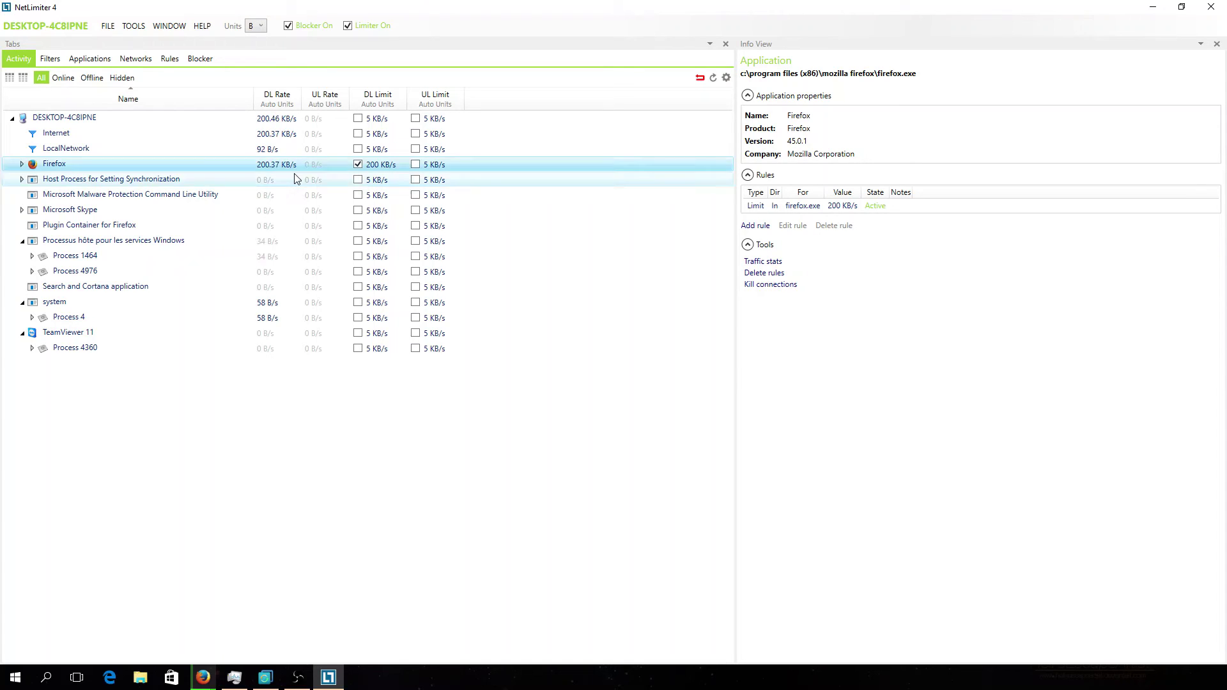
{"action": "left_click", "coordinate": [358, 164]}
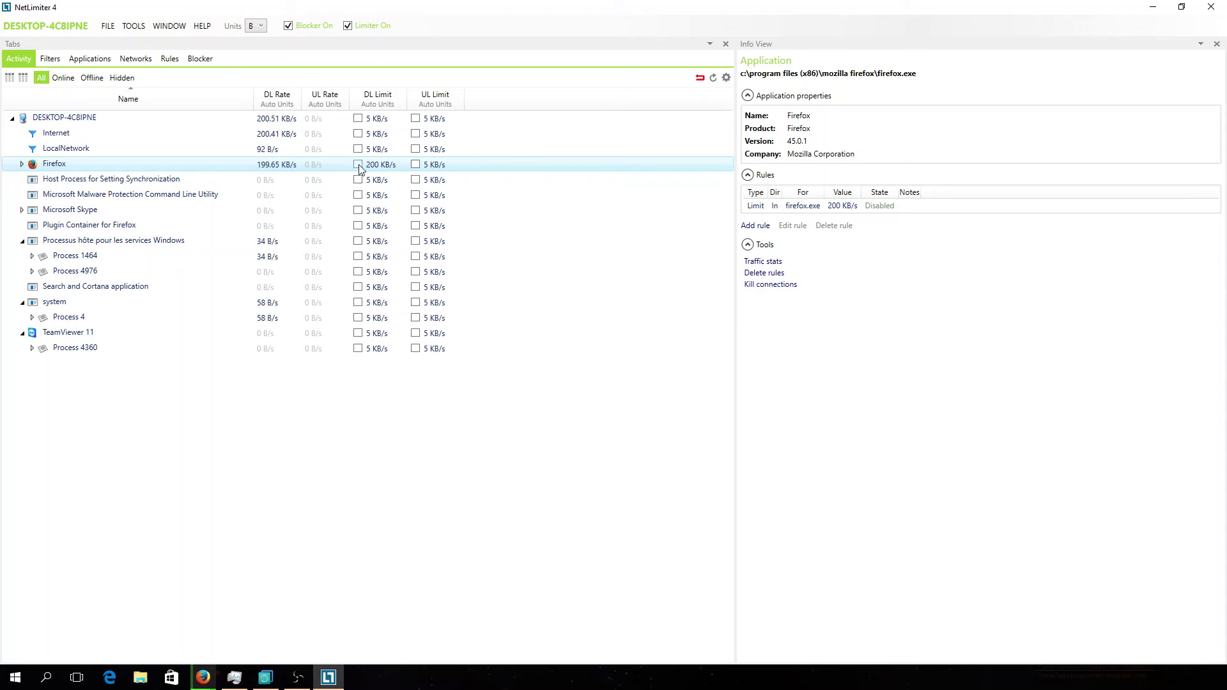